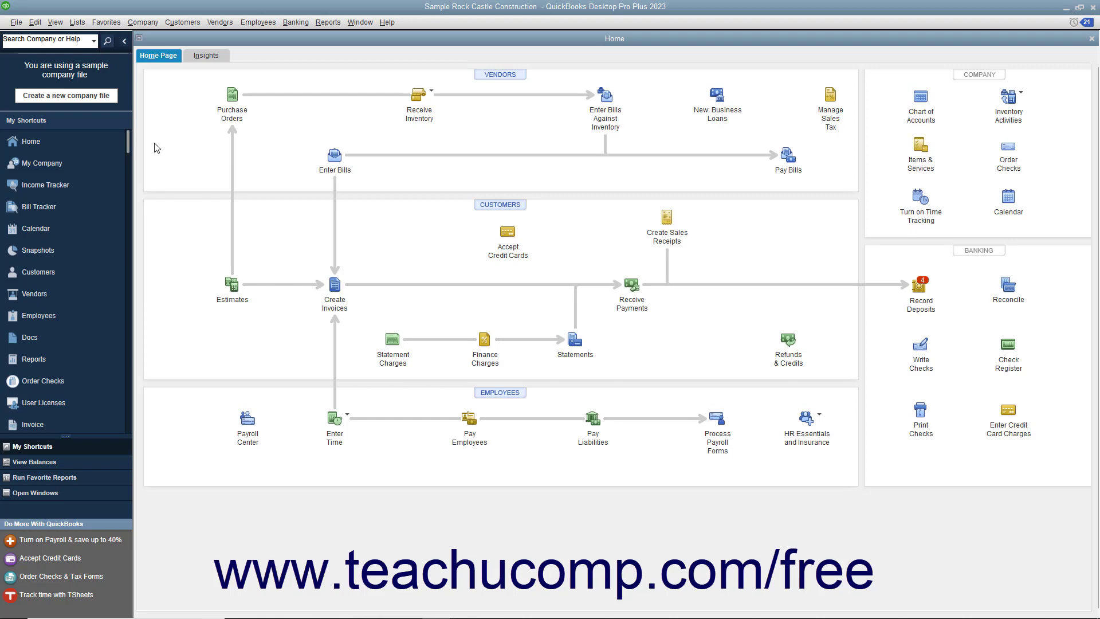
Step: Bring up the Activities list for the 20600 CalOil Credit Card account in the Chart of Accounts
click(78, 23)
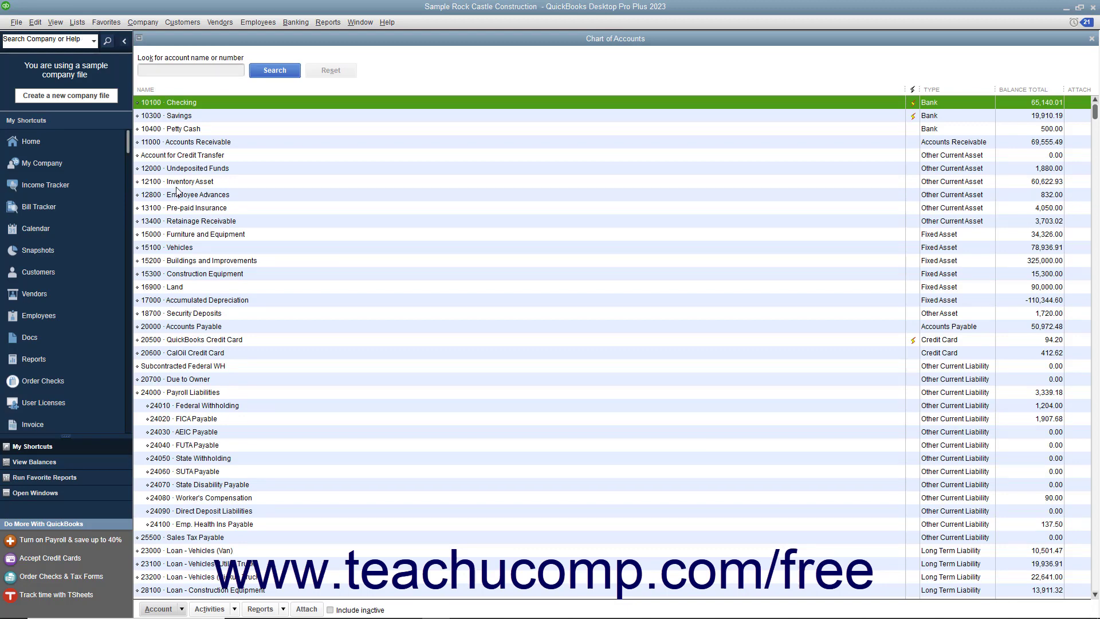
click(220, 353)
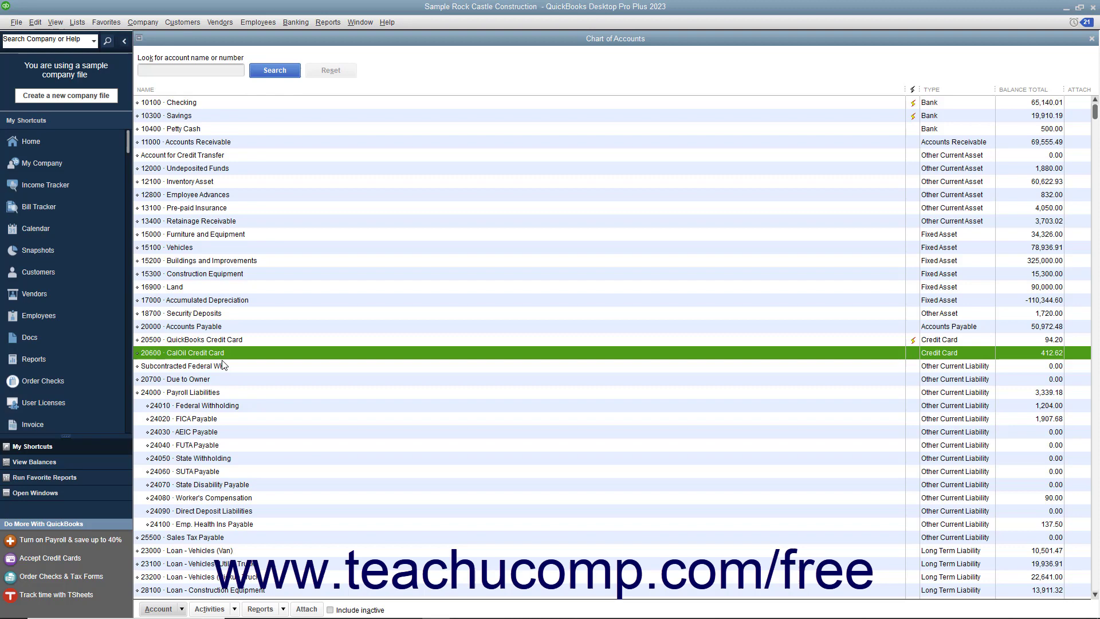
click(220, 609)
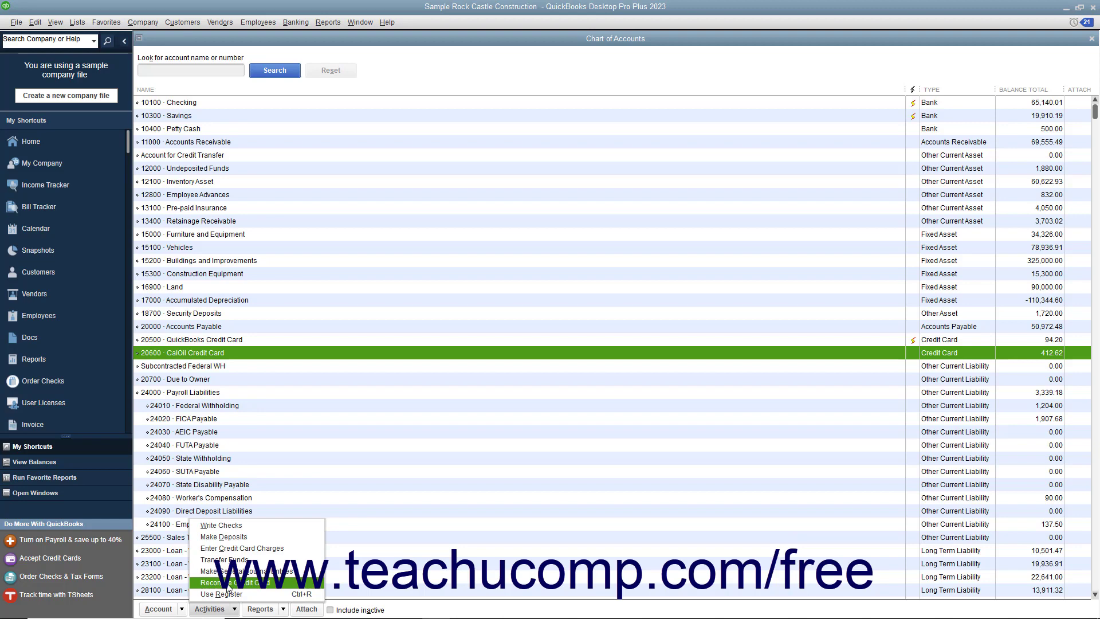
Step: Begin the credit card reconciliation with statement date 12/31/2024 and ending balance 412.62, no finance charge
click(228, 582)
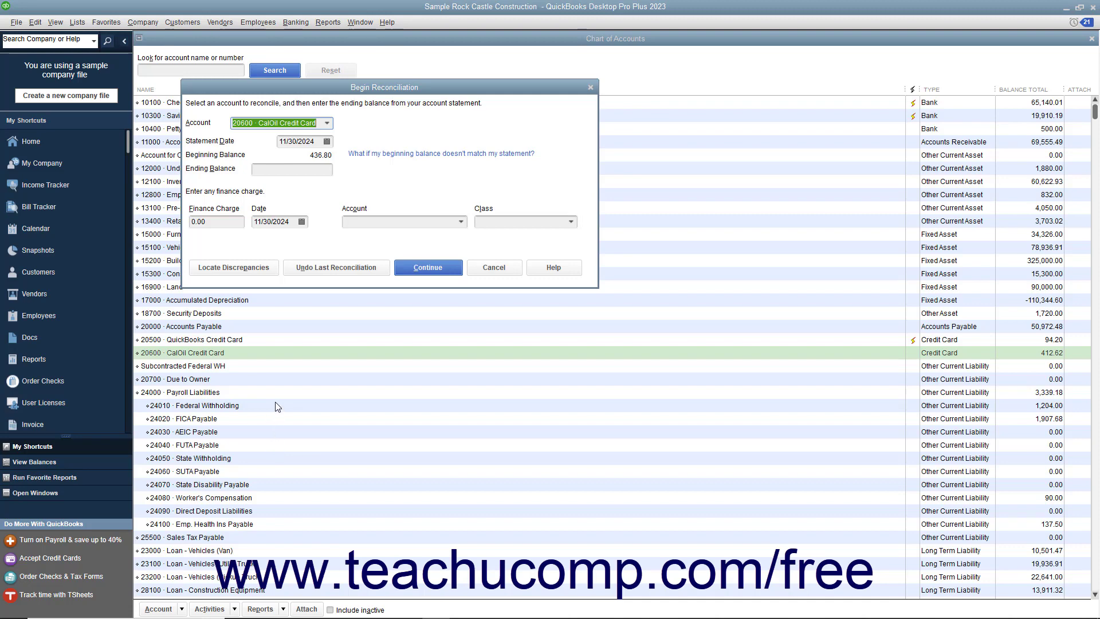
click(327, 141)
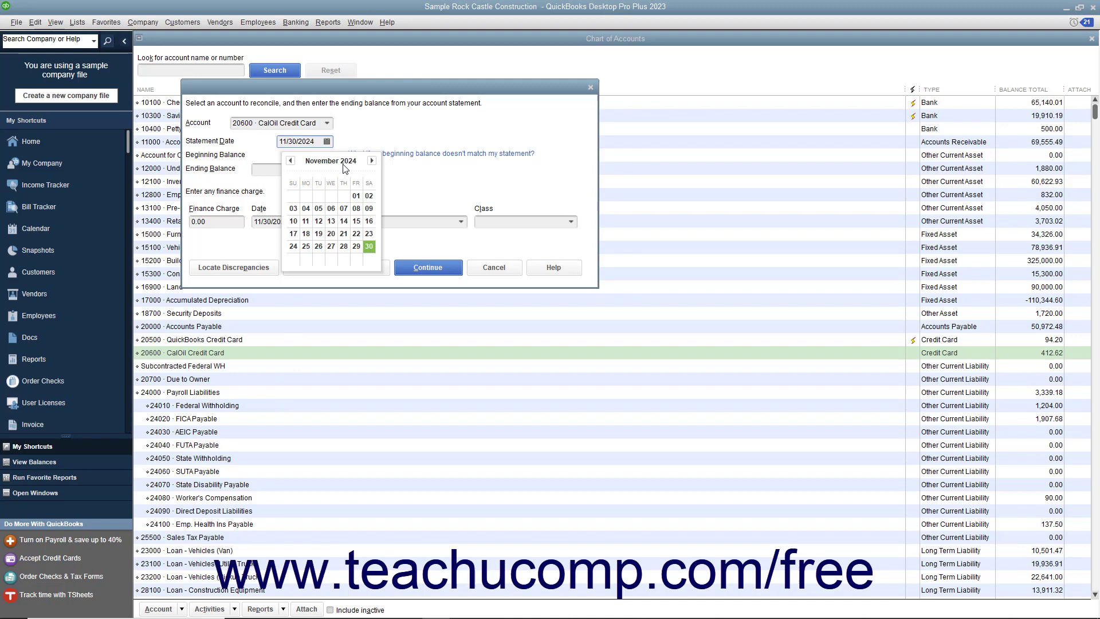
click(372, 161)
click(317, 246)
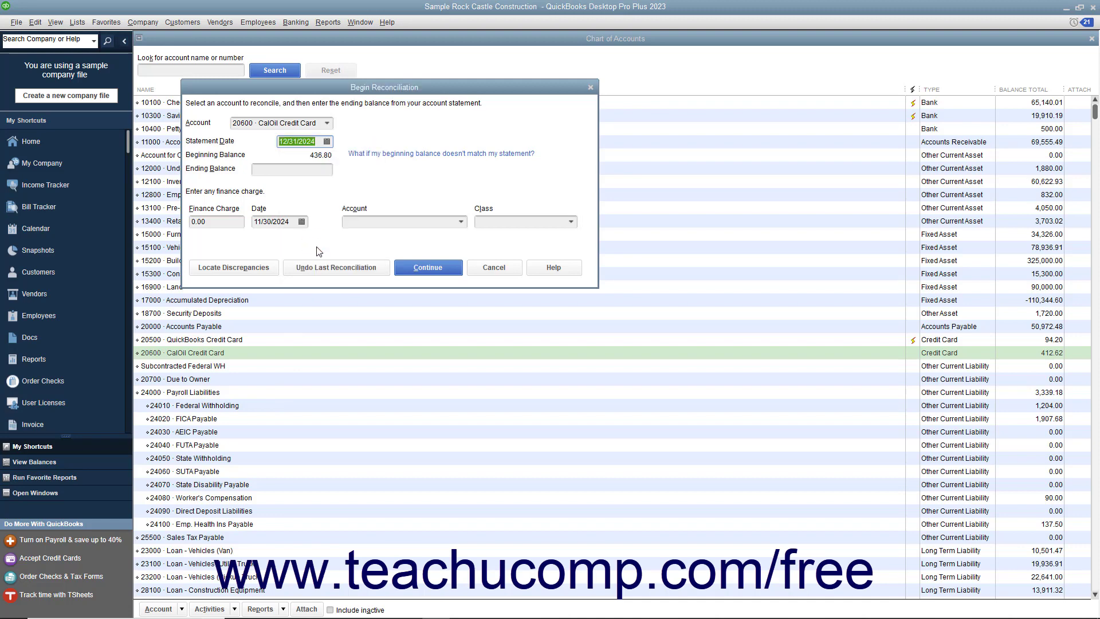
click(311, 169)
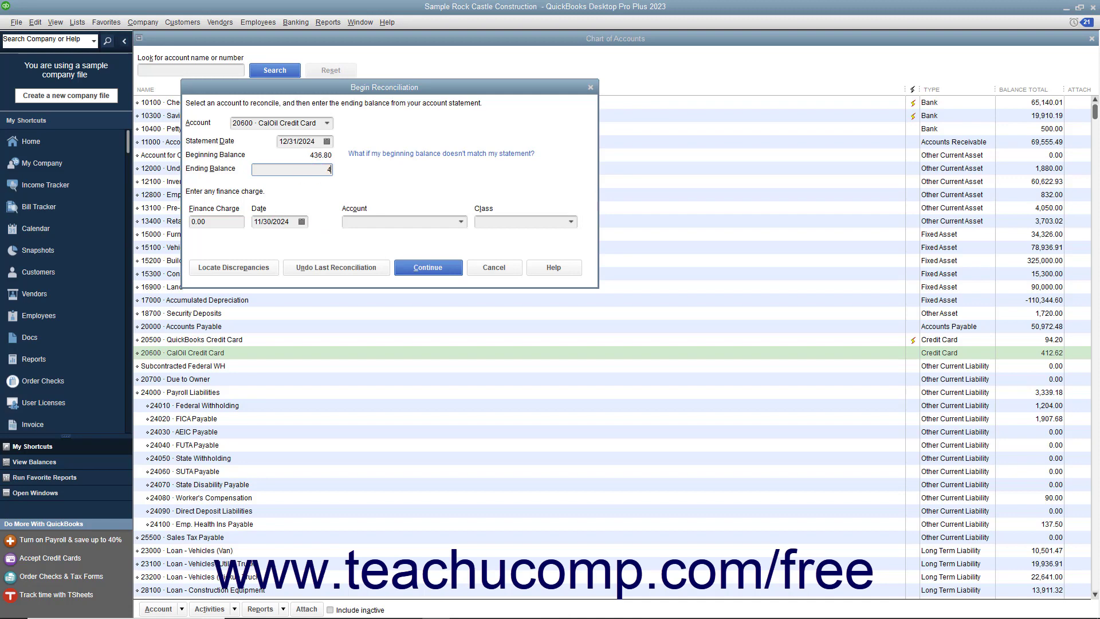
text(412.62)
click(242, 222)
click(366, 222)
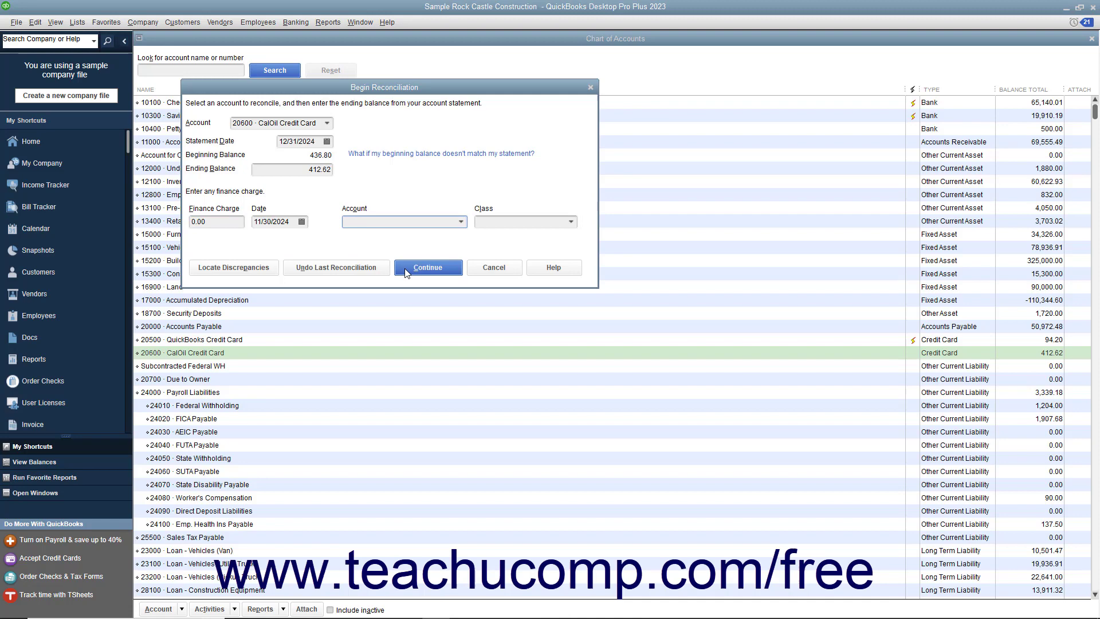
click(426, 268)
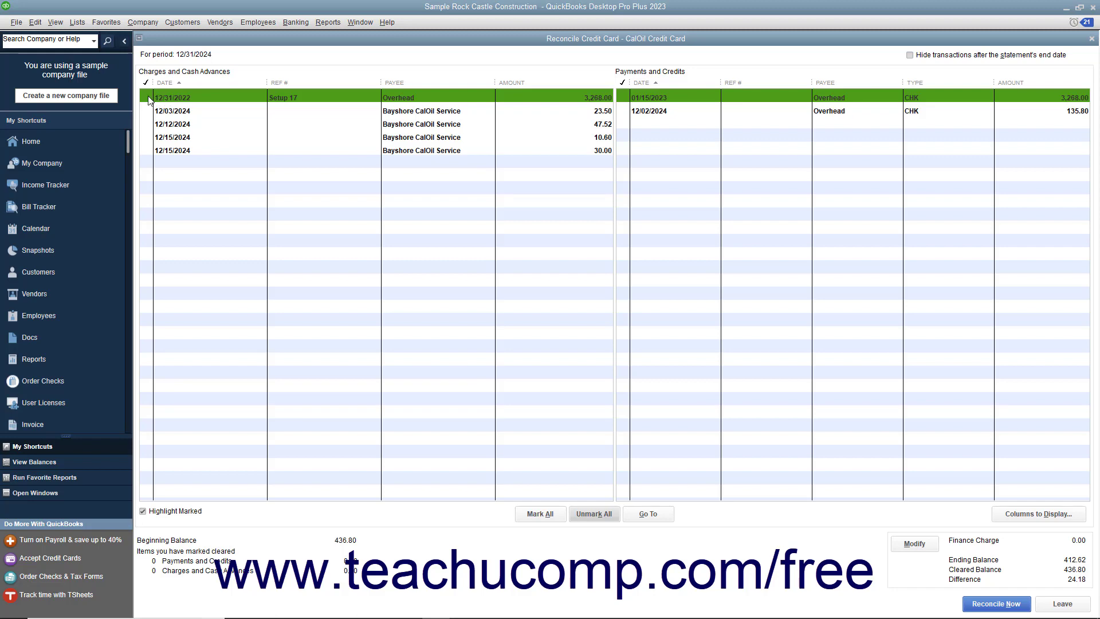
Step: Clear the five charges (3,268.00, 23.50, 47.52, 10.60, 30.00) and both payments, reaching a 0.00 difference
click(149, 98)
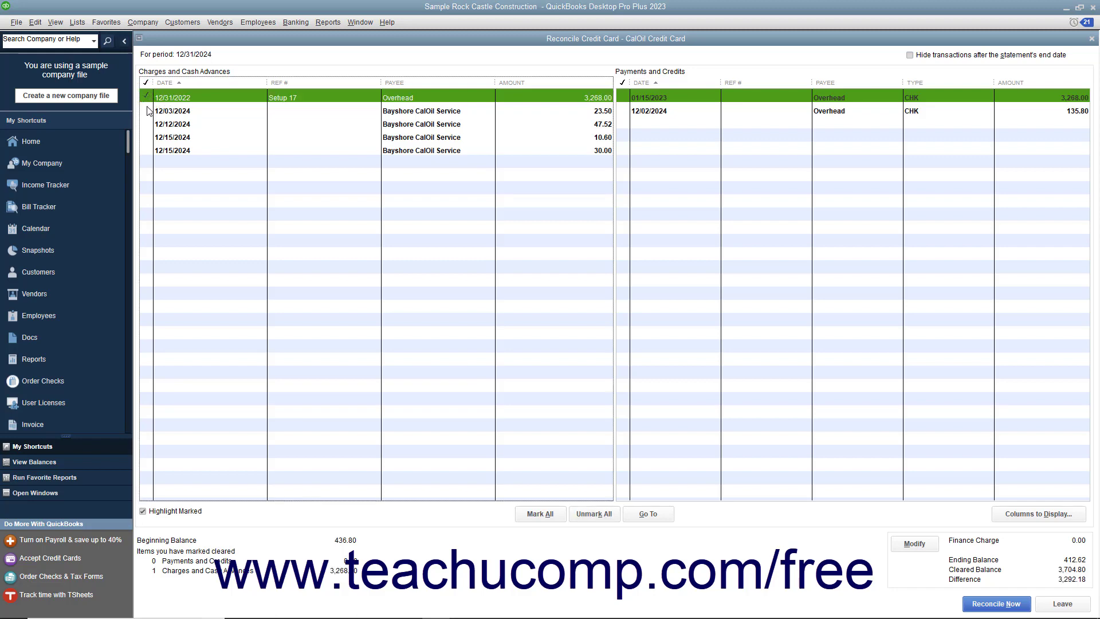
click(148, 111)
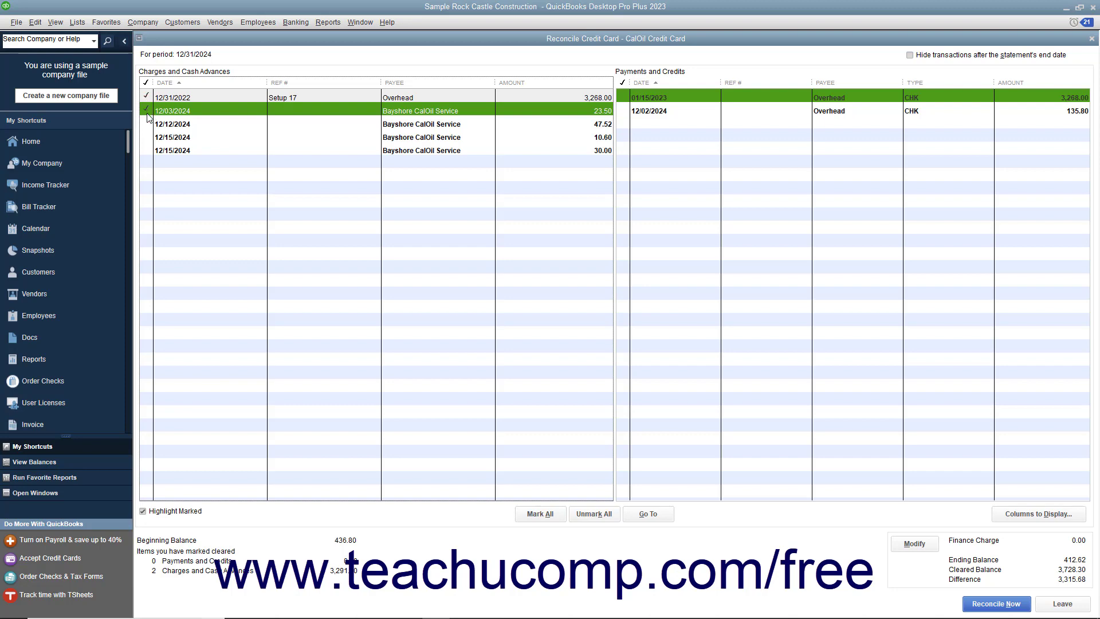
click(147, 125)
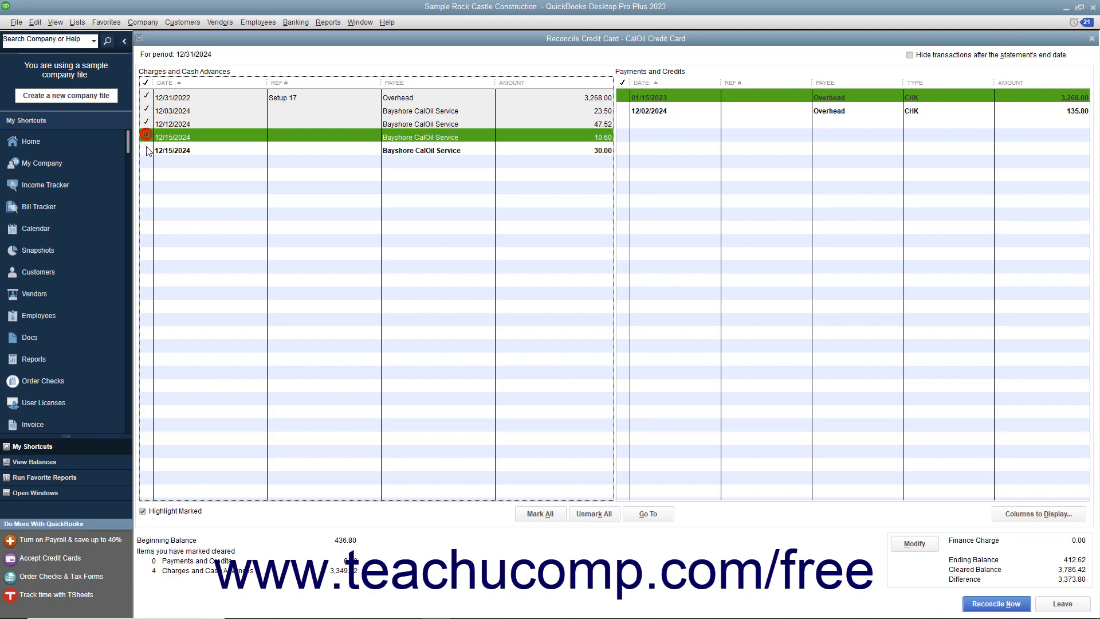
click(147, 151)
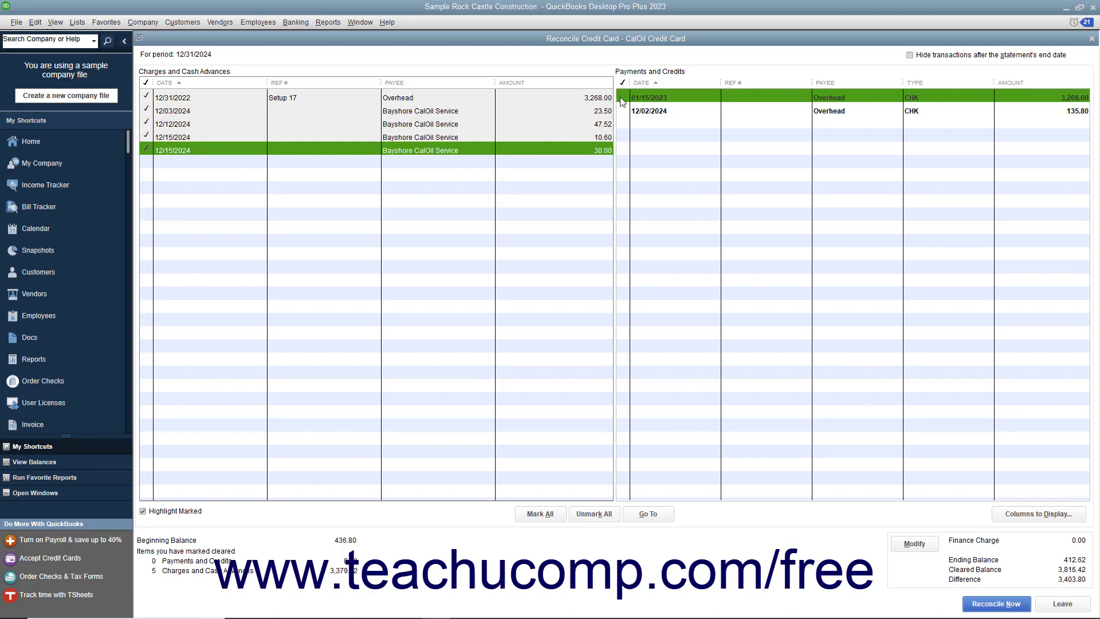
click(620, 97)
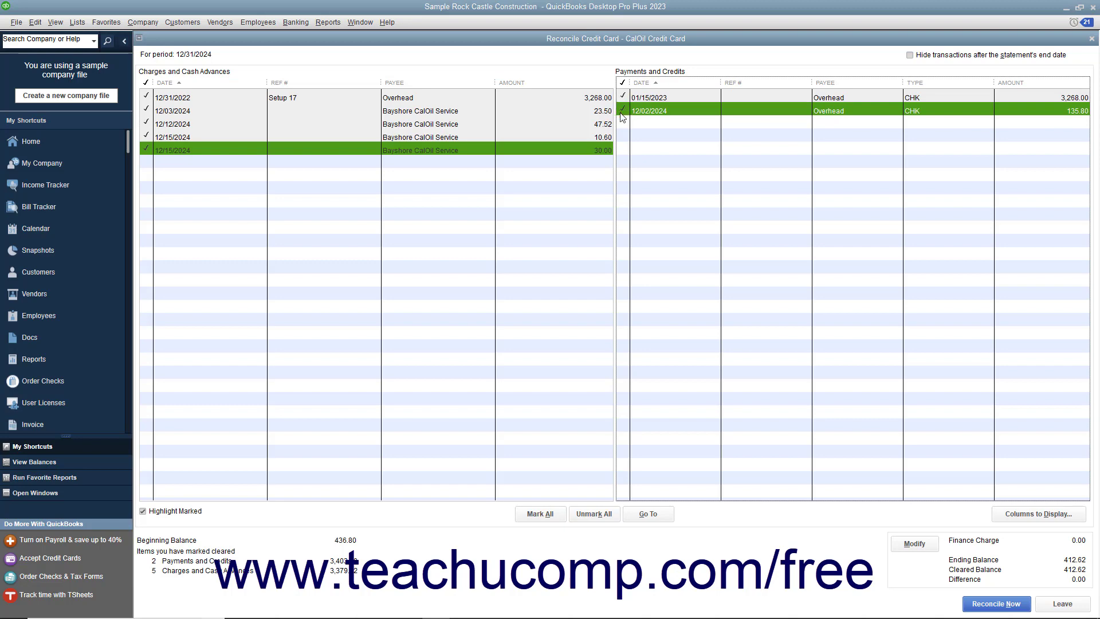
click(975, 579)
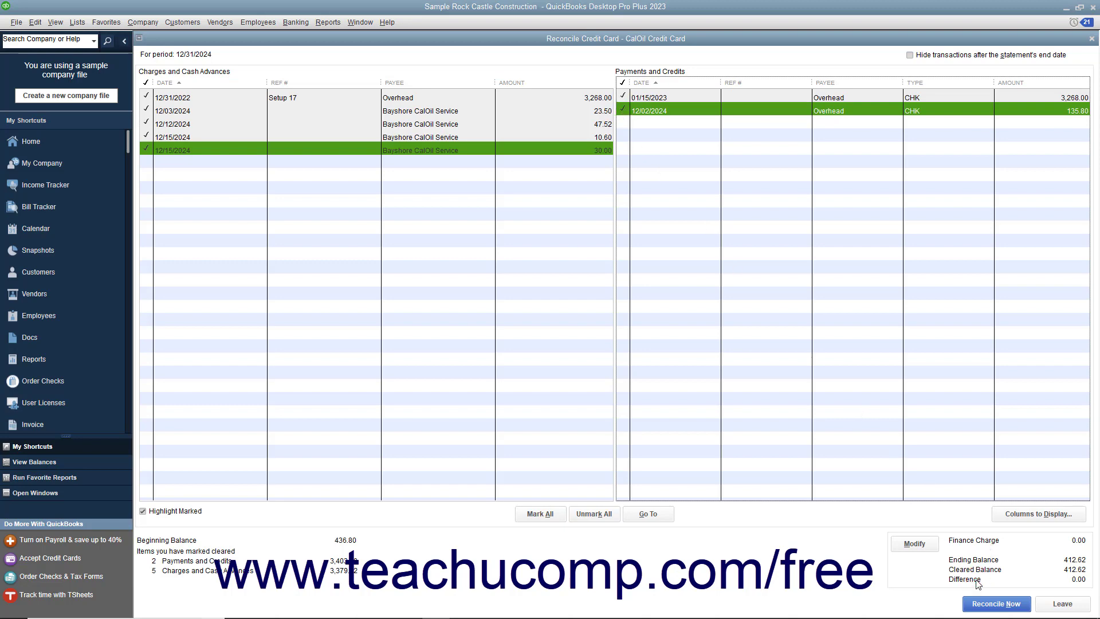
Step: Reconcile now and choose 'Enter a bill for payment later' for the 412.62 balance
click(994, 603)
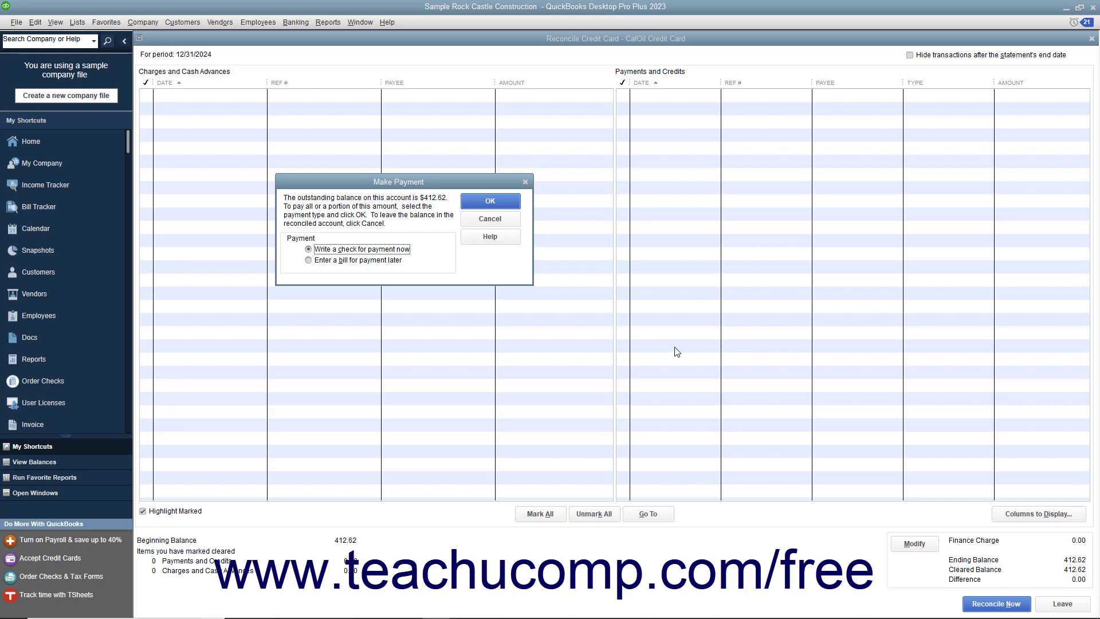
click(358, 261)
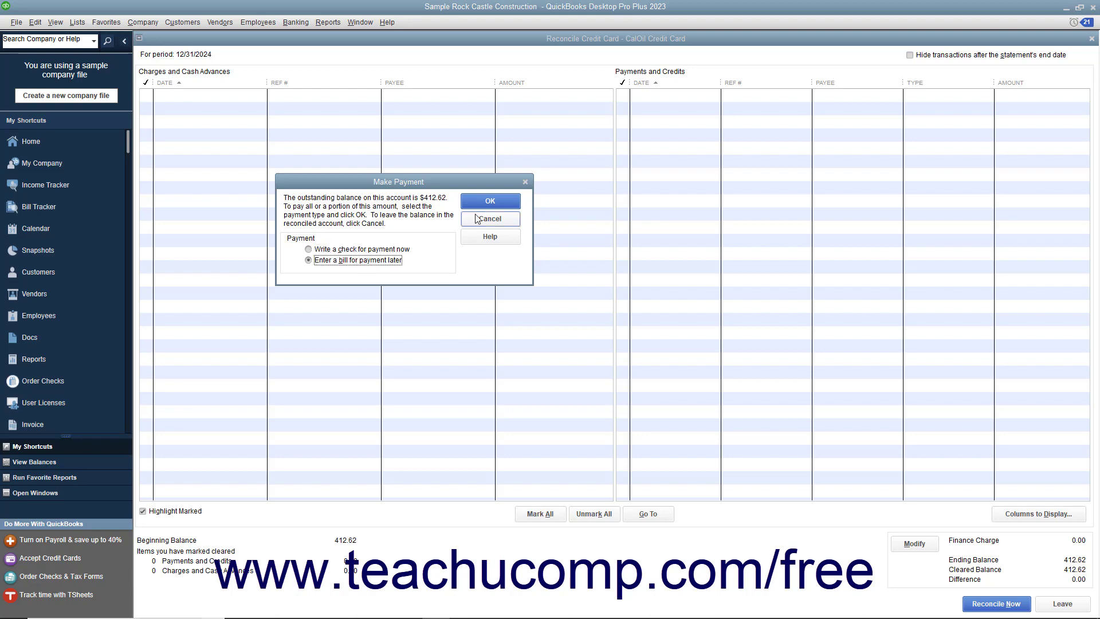
click(489, 200)
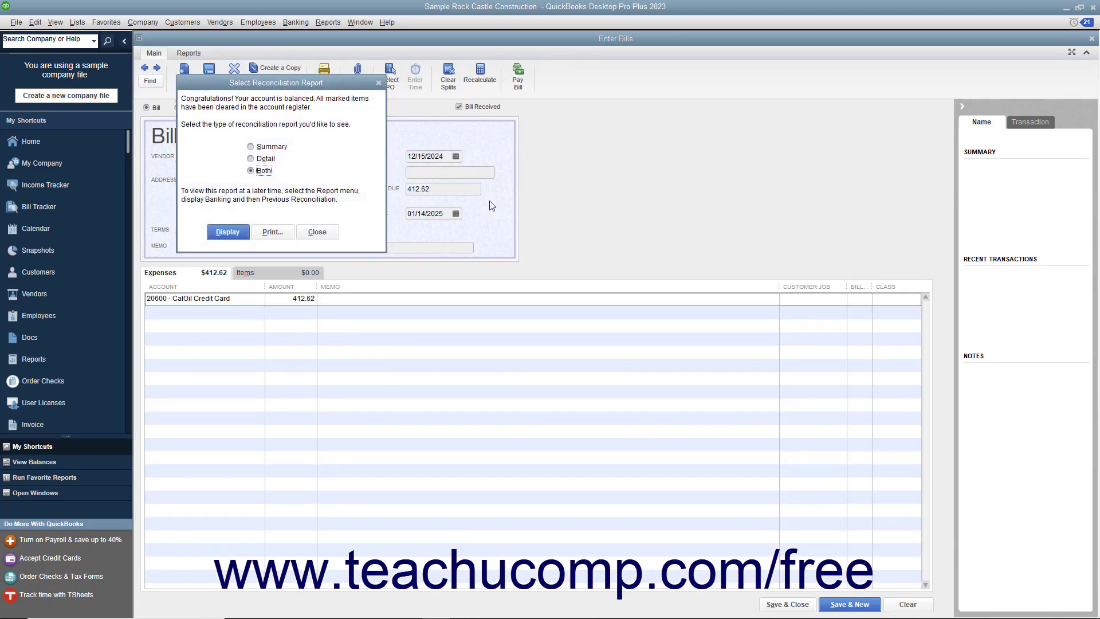
Step: Skip the reconciliation report and make CalOil Company the vendor on the 412.62 bill
click(317, 231)
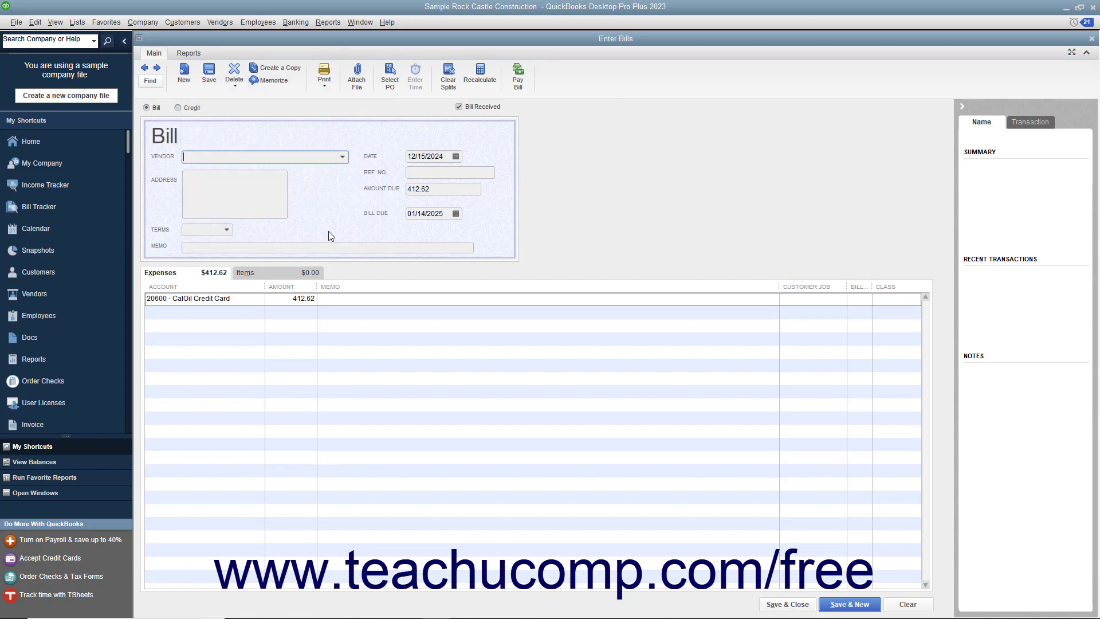
click(344, 155)
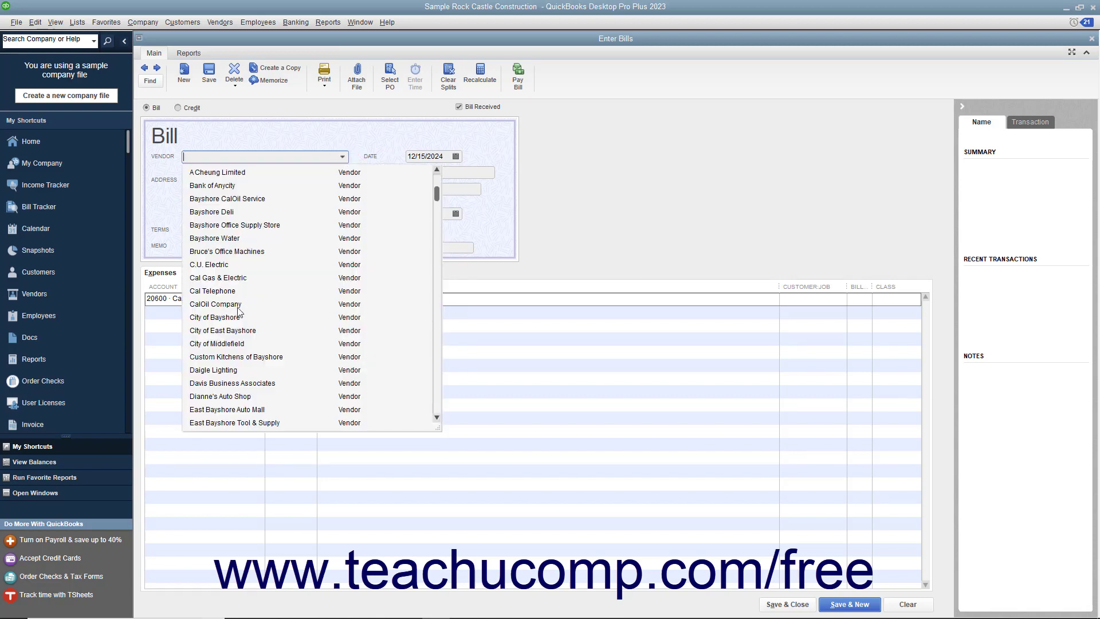
click(216, 303)
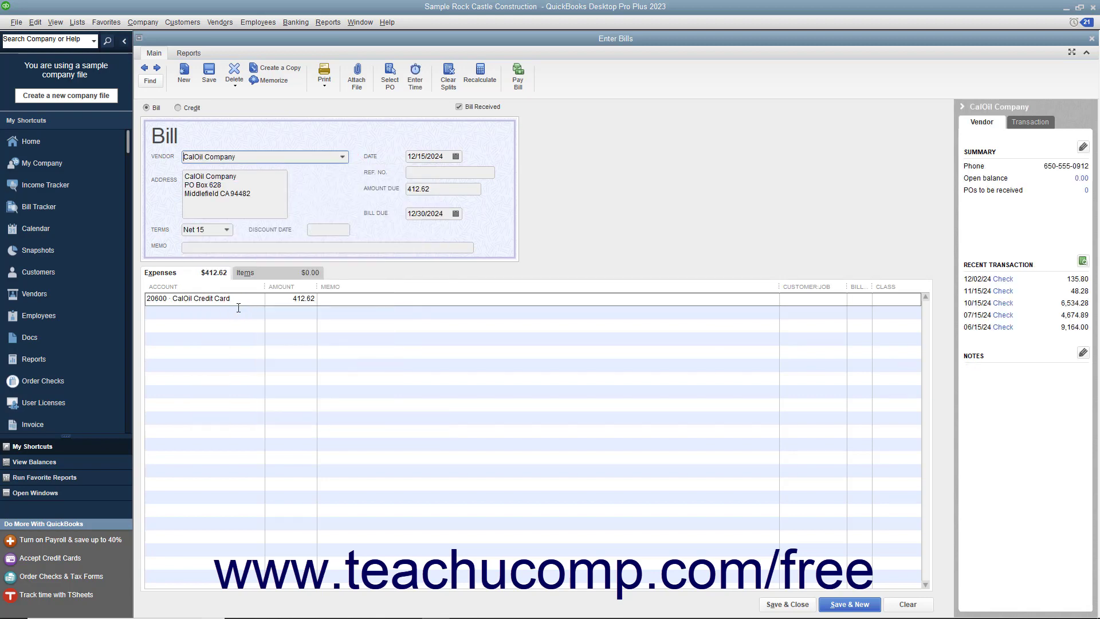